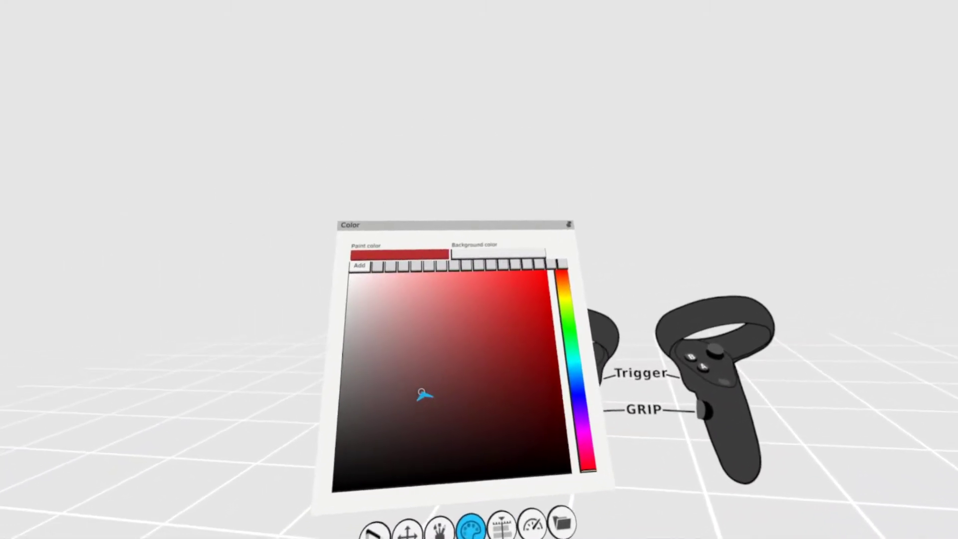
Step: Try maroon, red and rose paint colours, then set the scene background to rose
{"action": "left_click", "coordinate": [424, 394]}
{"action": "left_click", "coordinate": [491, 353]}
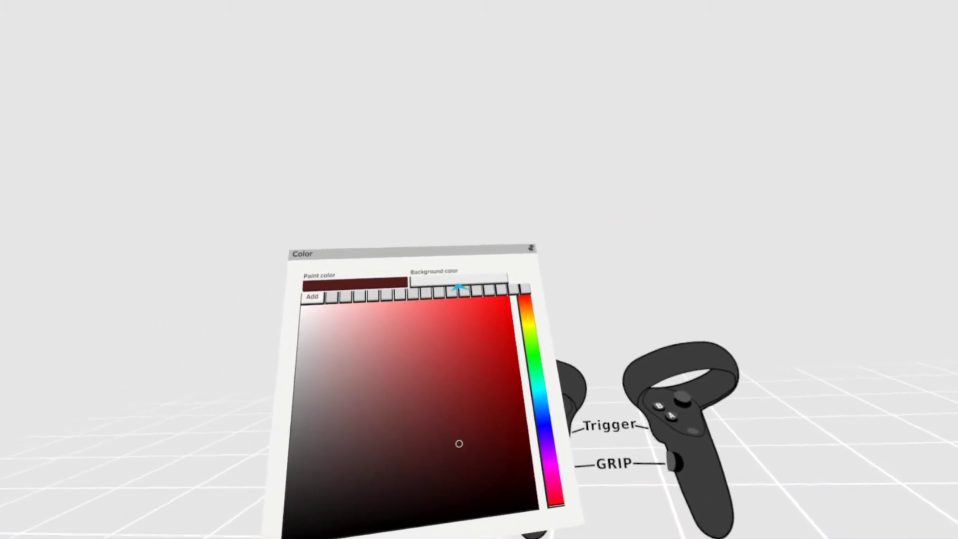
{"action": "left_click", "coordinate": [446, 377]}
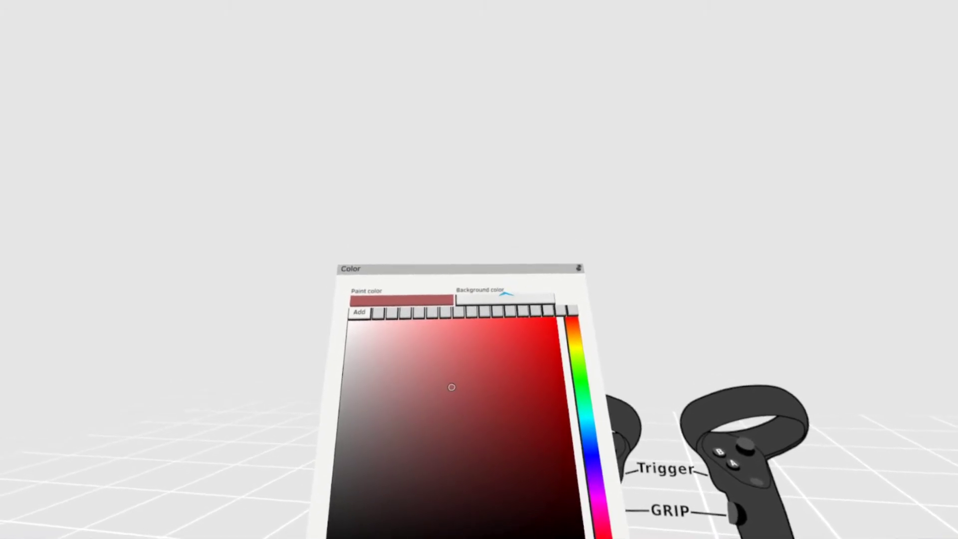
{"action": "left_click", "coordinate": [506, 295]}
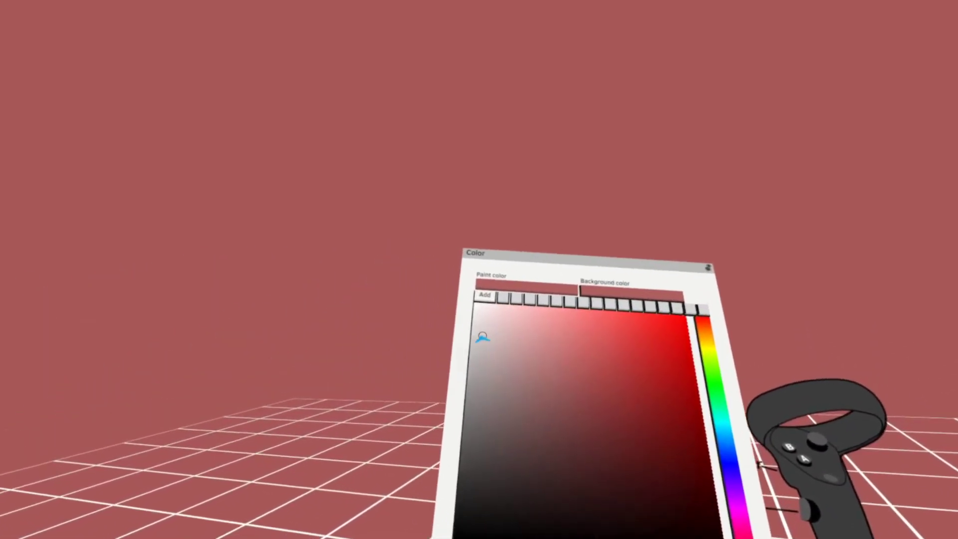
Step: Restore the light grey background and bring up the Quill Theater introduction
{"action": "left_click", "coordinate": [425, 333]}
{"action": "left_click", "coordinate": [549, 289]}
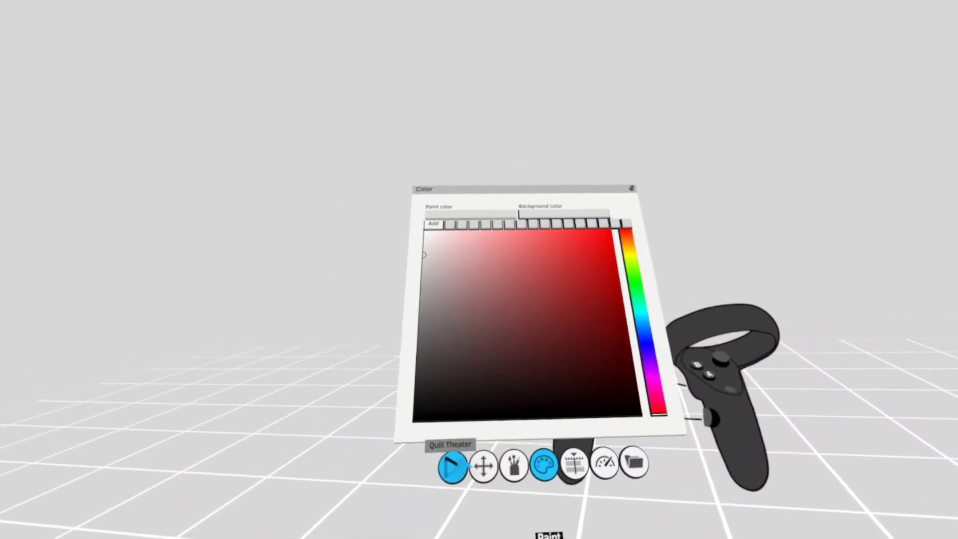
{"action": "left_click", "coordinate": [458, 451]}
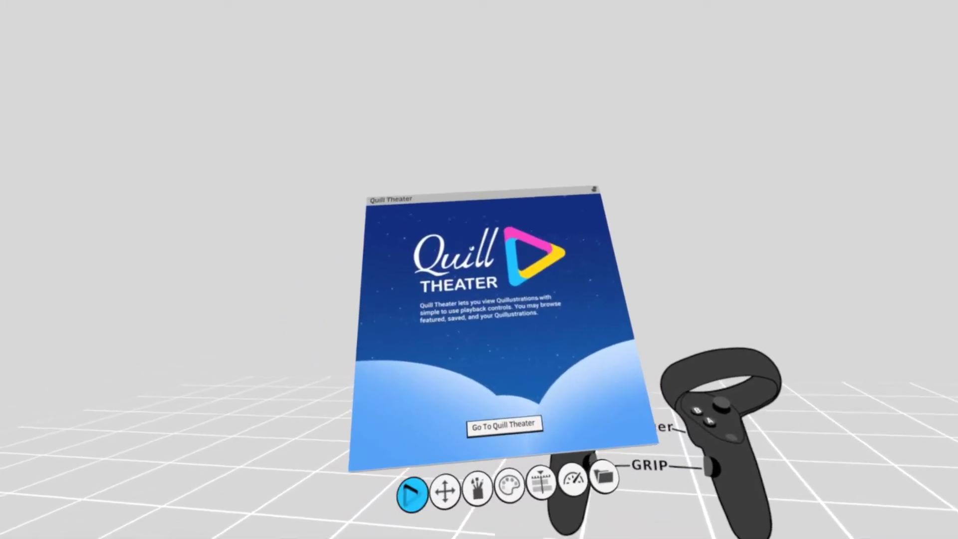
Step: Open the Transform settings with the camera as transform object and 12-step rotation snapping
{"action": "left_click", "coordinate": [461, 477]}
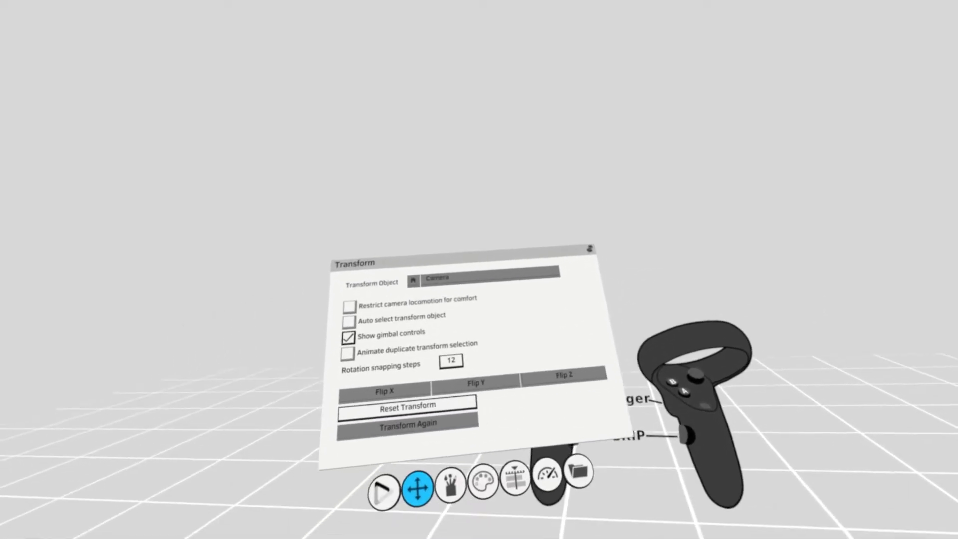
Step: Cycle through Straight line, Colorize, Erase, Grab, Nudge and Optimize tools, ending on Paint
{"action": "left_click", "coordinate": [453, 476]}
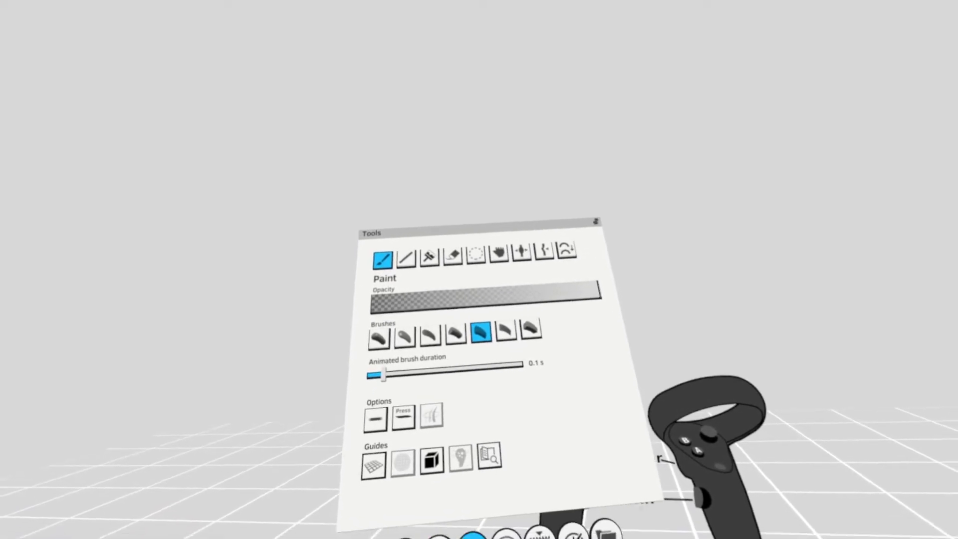
{"action": "left_click", "coordinate": [437, 274]}
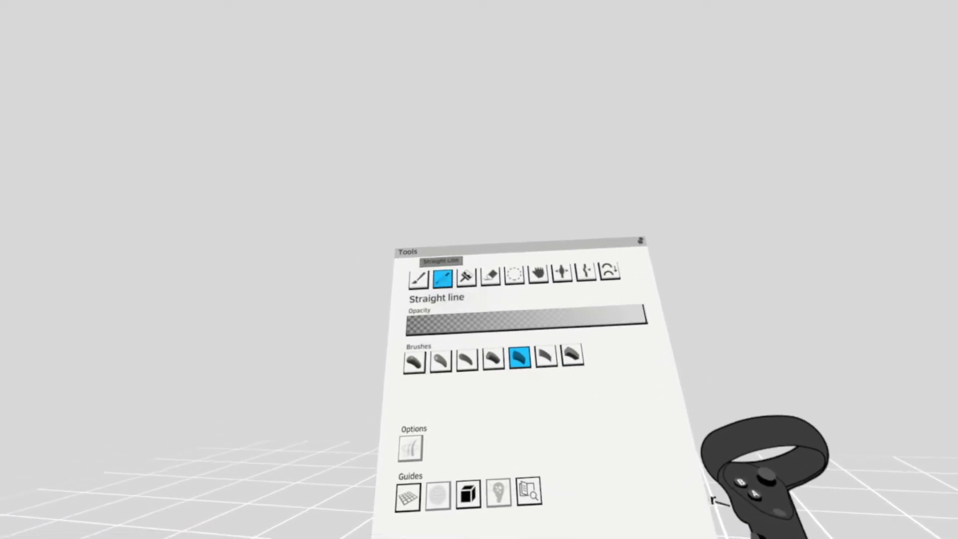
{"action": "left_click", "coordinate": [461, 283]}
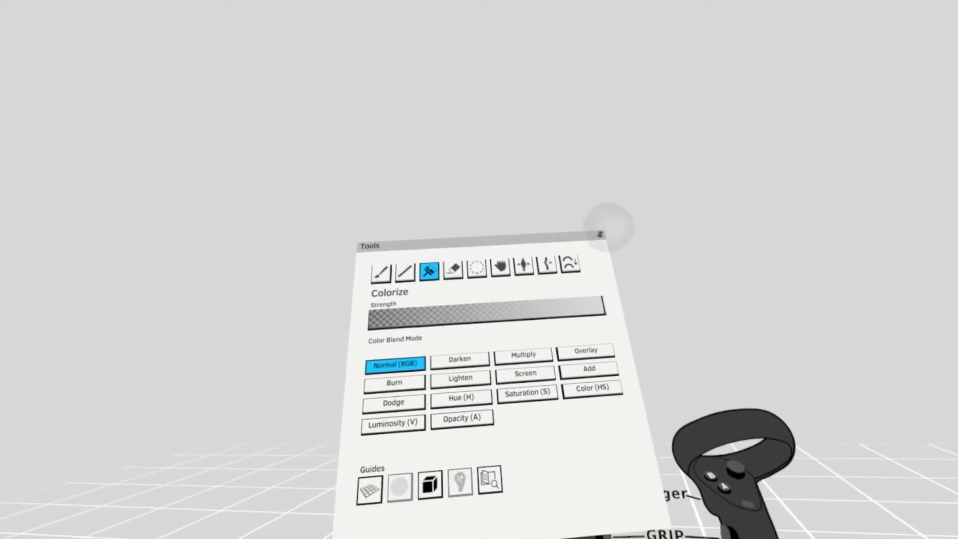
{"action": "left_click", "coordinate": [466, 263]}
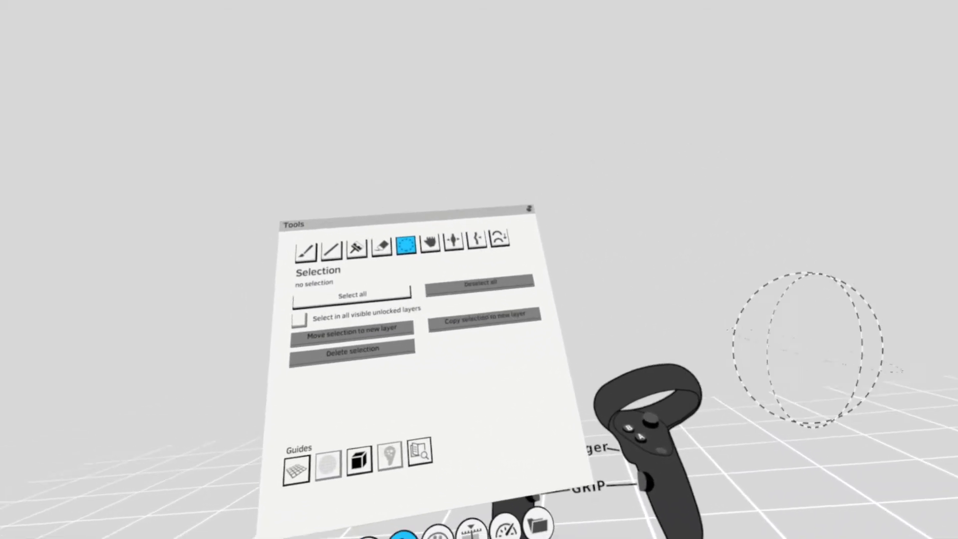
{"action": "left_click", "coordinate": [490, 269]}
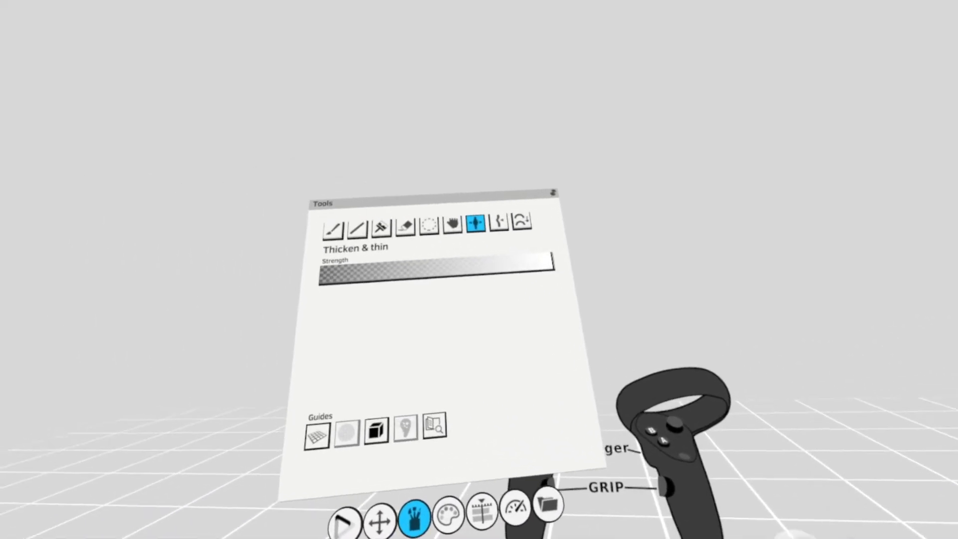
{"action": "key", "text": "Right"}
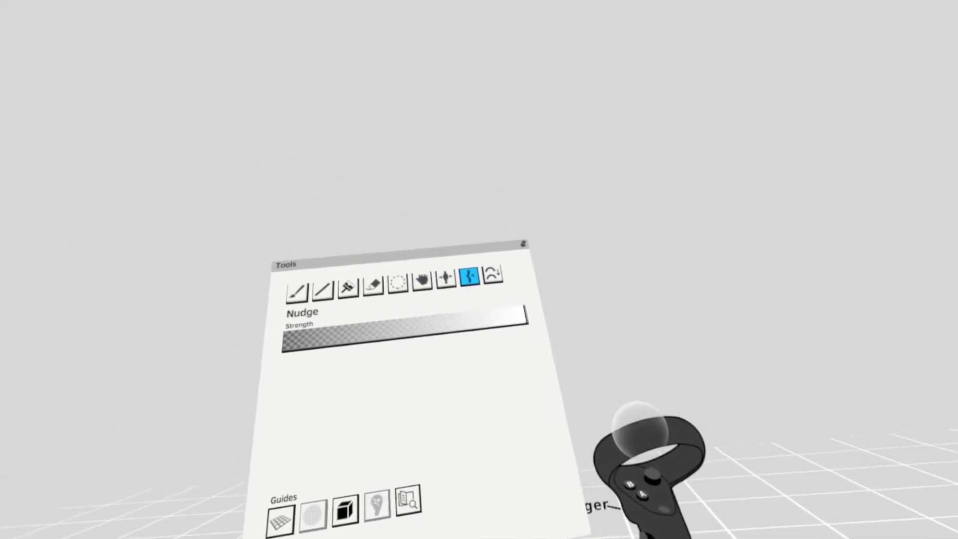
{"action": "key", "text": "Right"}
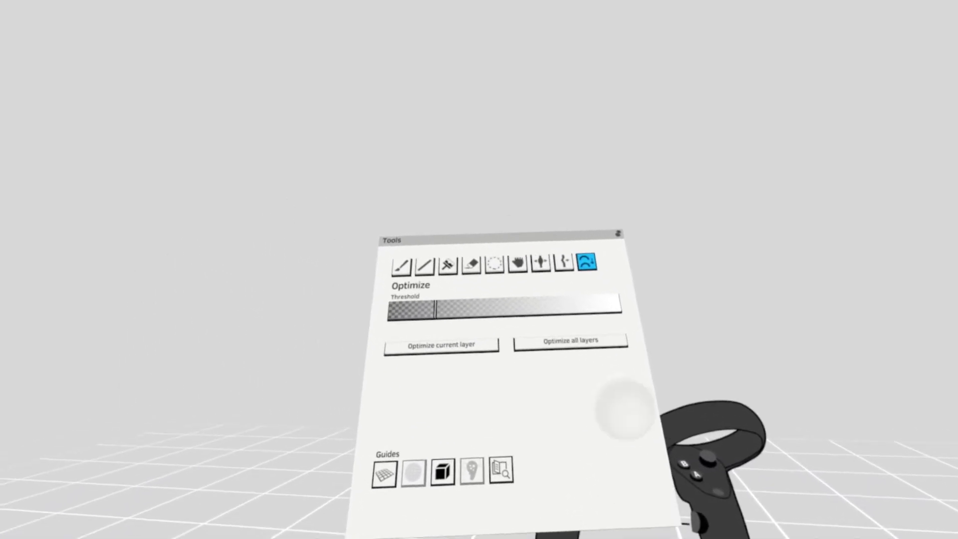
{"action": "left_click", "coordinate": [433, 258]}
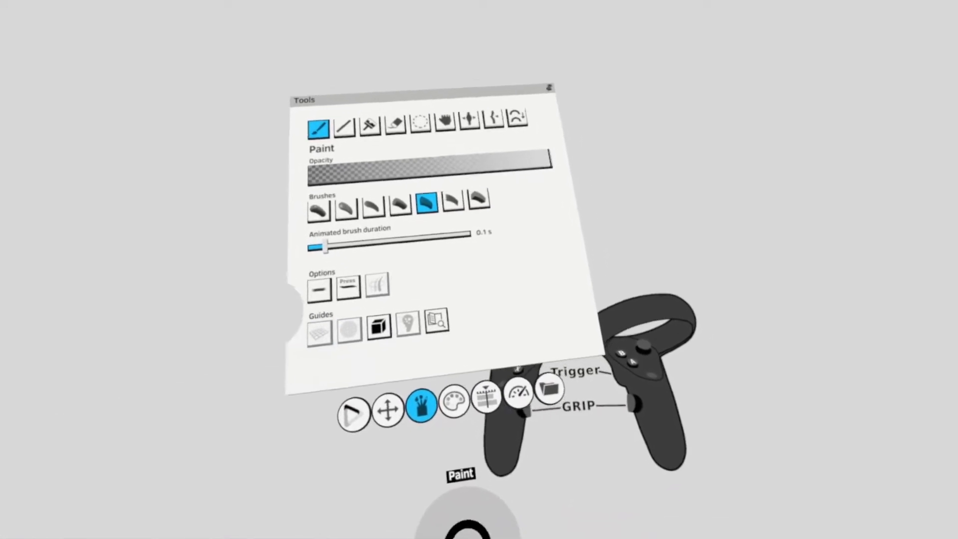
Step: Turn the floor grid guide back on and bring up the Color panel
{"action": "left_click", "coordinate": [284, 316]}
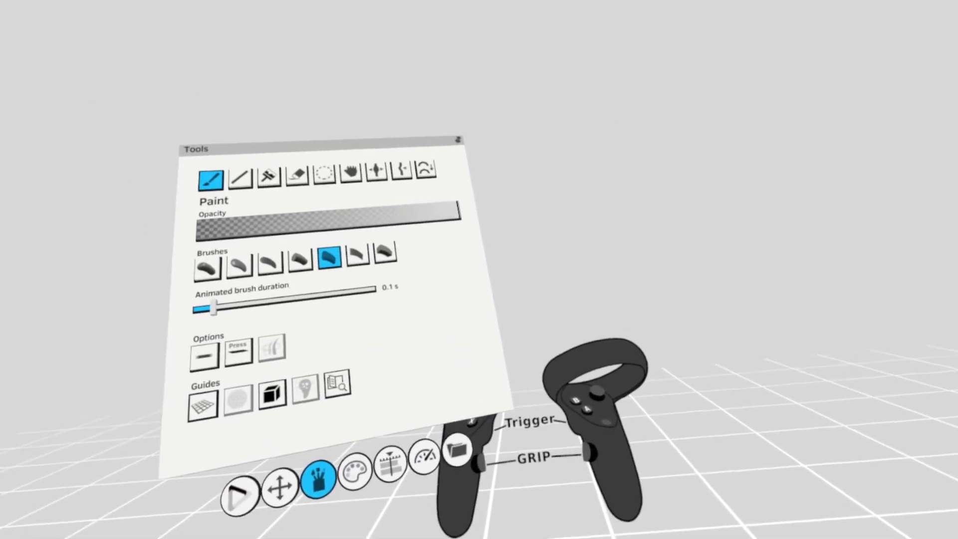
{"action": "key", "text": "Right"}
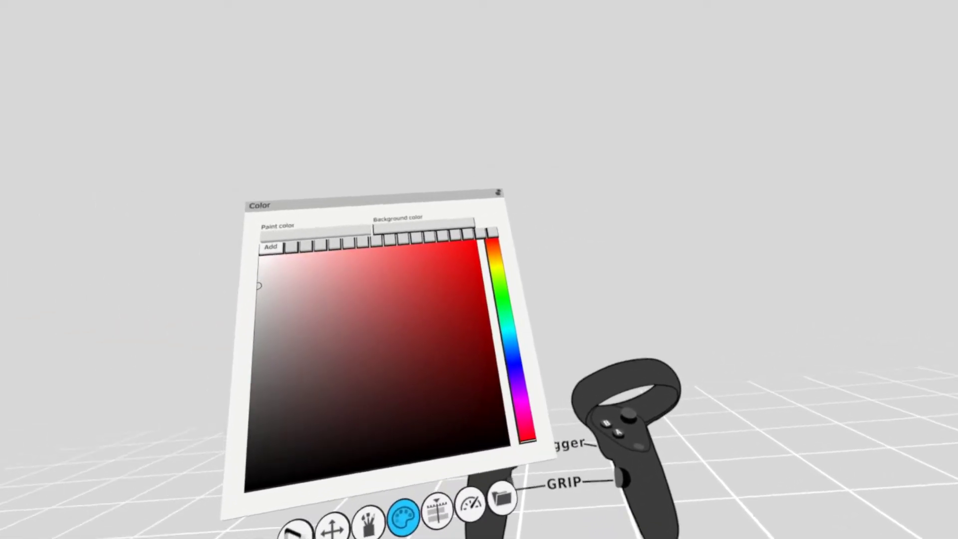
Step: Set a pinkish-red paint colour and show the Timeline with its layer list
{"action": "left_click", "coordinate": [453, 294]}
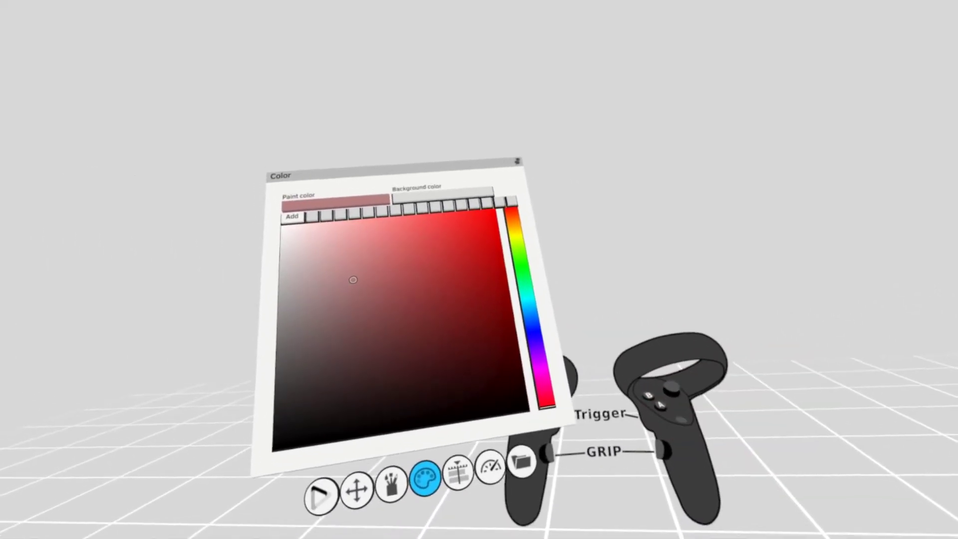
{"action": "left_click", "coordinate": [509, 496]}
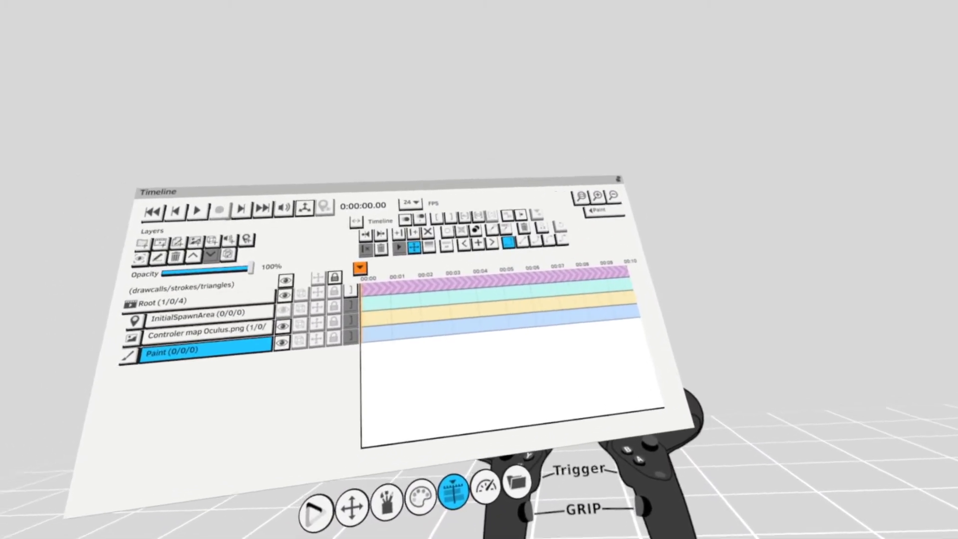
Step: Show the Performance panel with mobile VR readiness and optimisation recommendations
{"action": "left_click", "coordinate": [508, 474]}
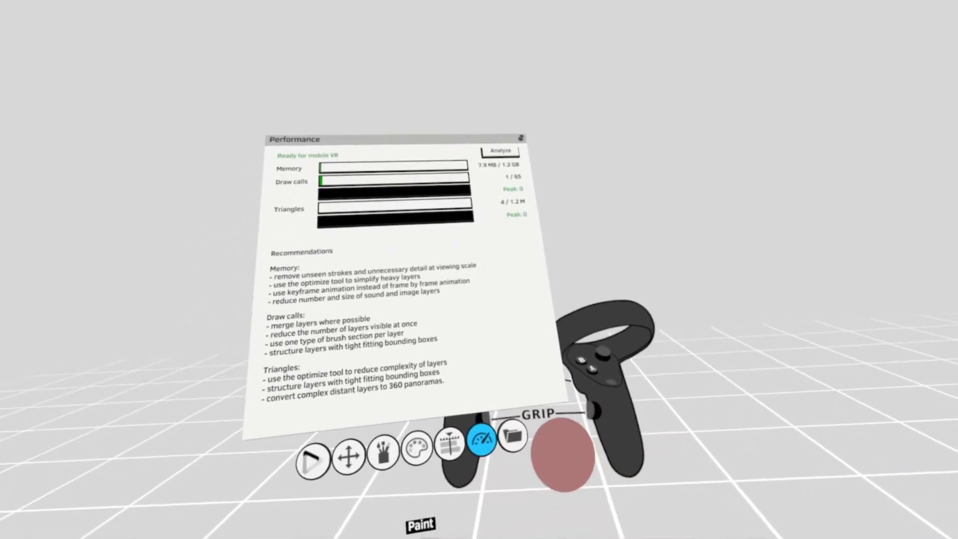
Step: Bring up the Document panel's save project page for the Interface project
{"action": "left_click", "coordinate": [514, 436]}
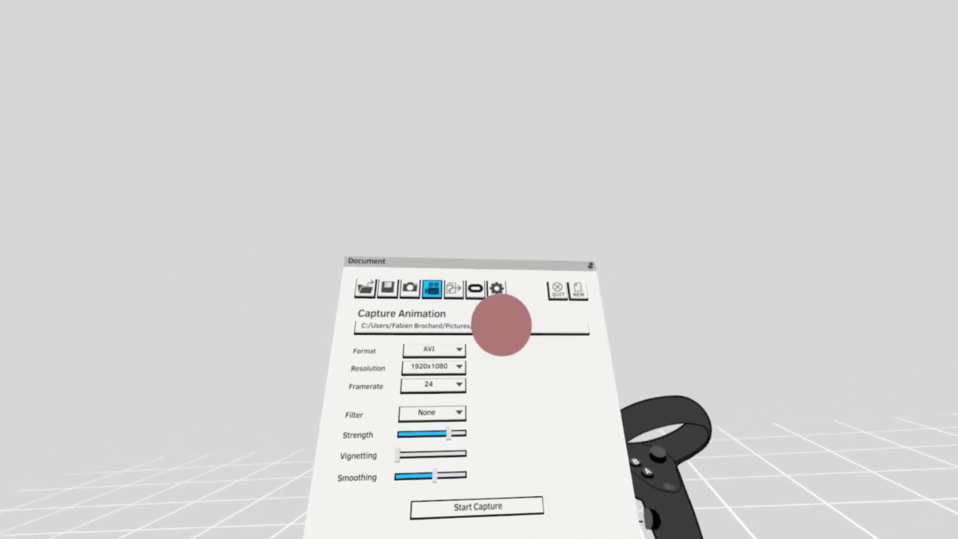
Step: Show the Export Project page, set to FBX format with Linear colour space
{"action": "left_click", "coordinate": [382, 255]}
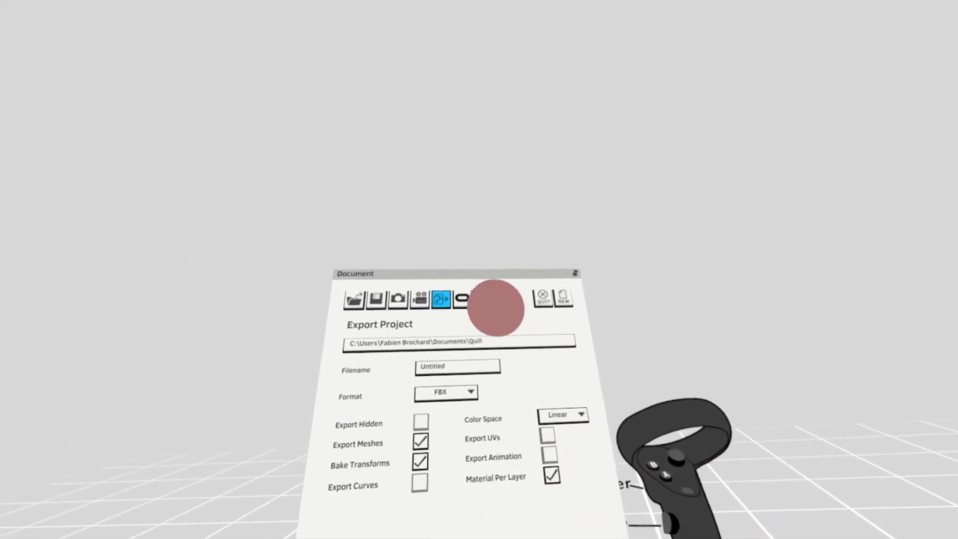
Step: Review the Oculus Media Studio upload requirements, then show the Quill Settings preferences
{"action": "left_click", "coordinate": [430, 292]}
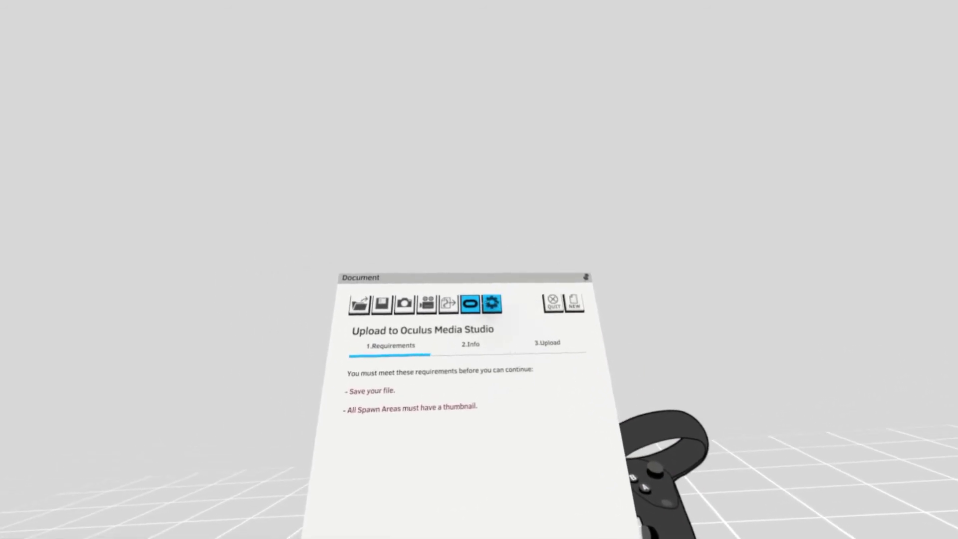
{"action": "left_click", "coordinate": [533, 291]}
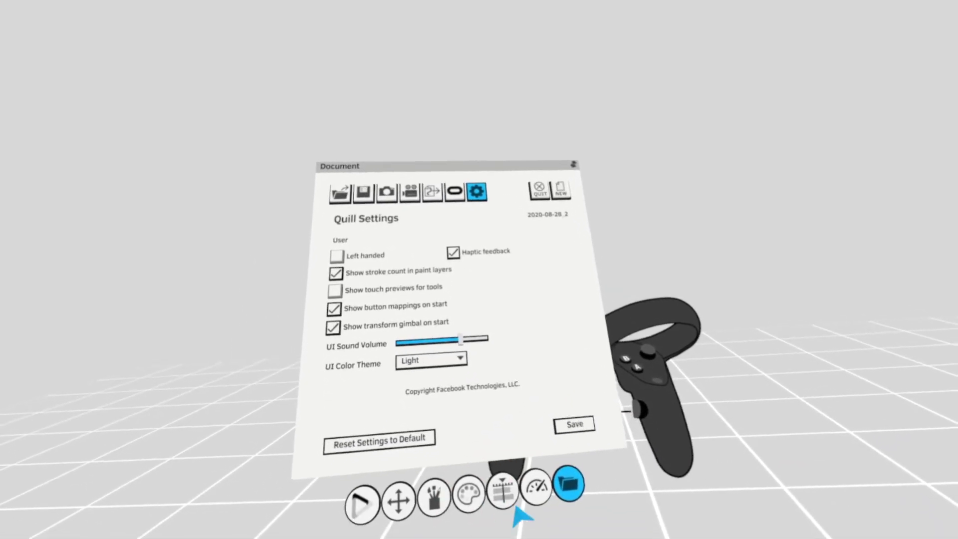
Step: Switch between Timeline and settings, ending on the Timeline listing Root, InitialSpawnArea and Paint layers
{"action": "left_click", "coordinate": [472, 485]}
{"action": "left_click", "coordinate": [538, 481]}
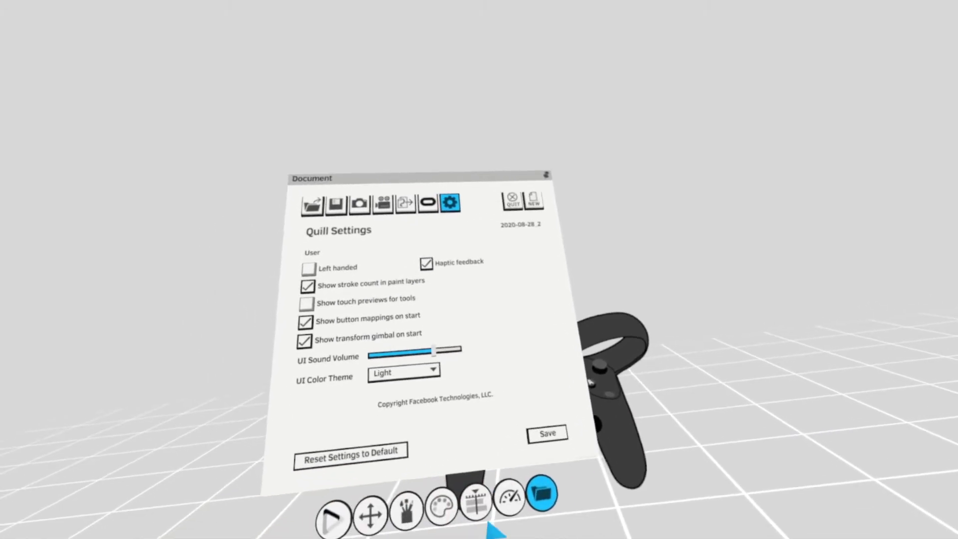
{"action": "left_click", "coordinate": [599, 519]}
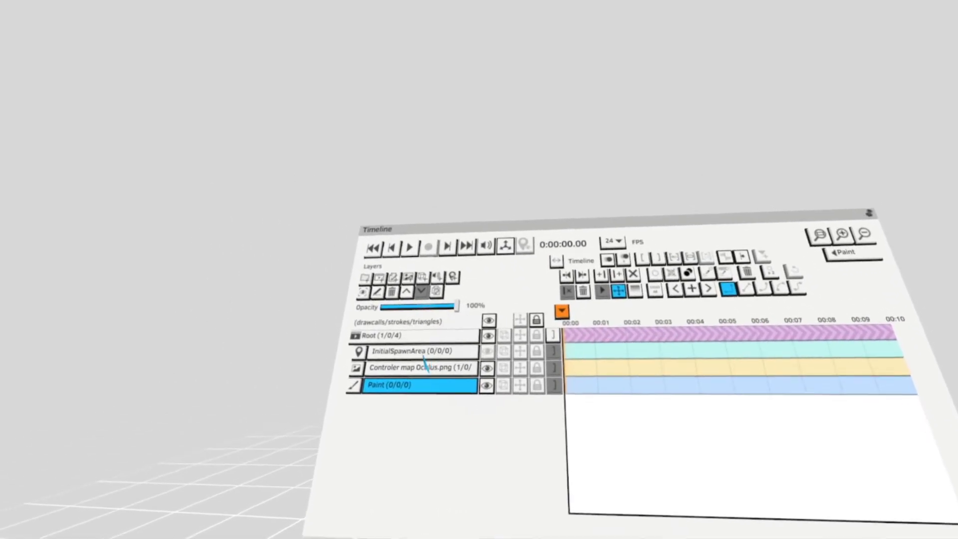
Step: Select the Controler map Oculus.png layer, then bring up the Color panel
{"action": "left_click", "coordinate": [424, 366]}
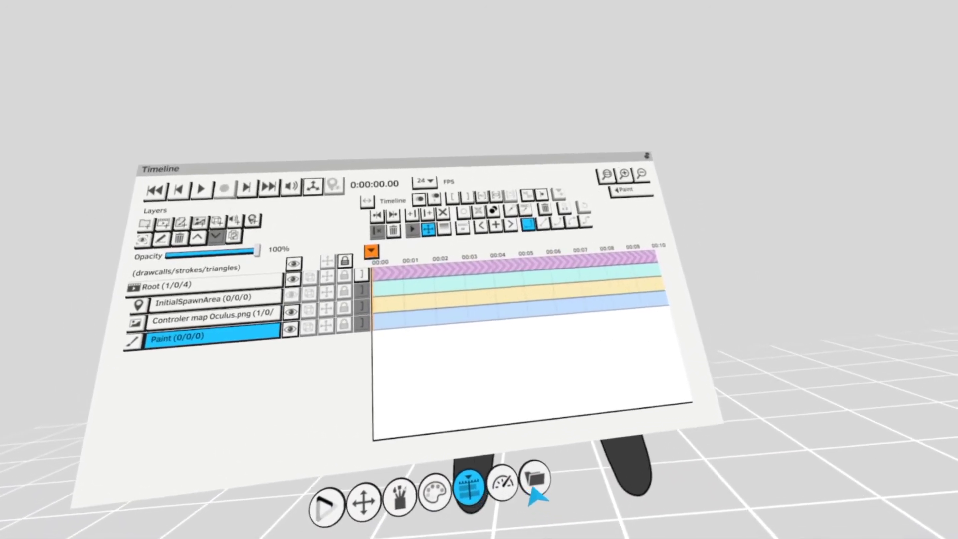
{"action": "left_click", "coordinate": [534, 482]}
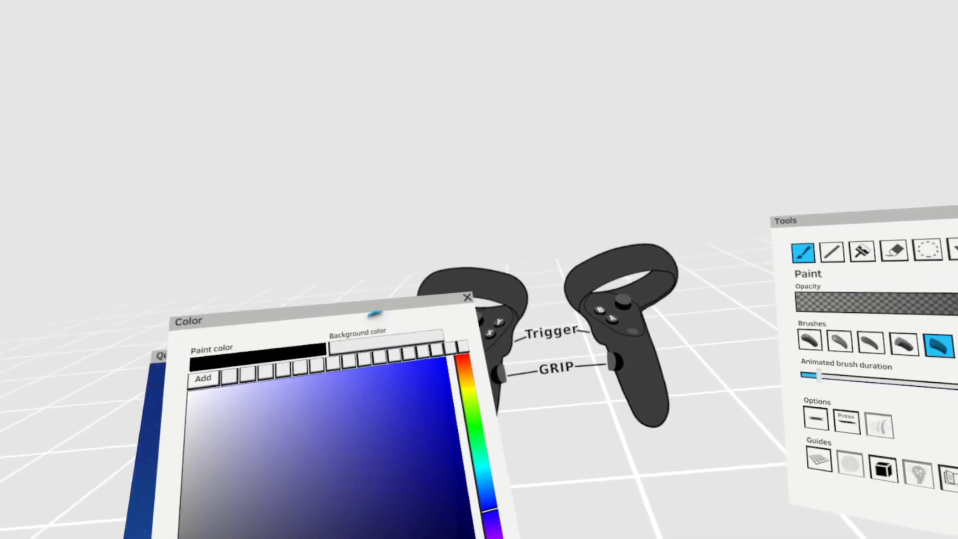
Step: Dock the Color panel beside Tools and paint a blue-purple stroke on the floor
{"action": "left_click_drag", "start_coordinate": [375, 313], "coordinate": [747, 256]}
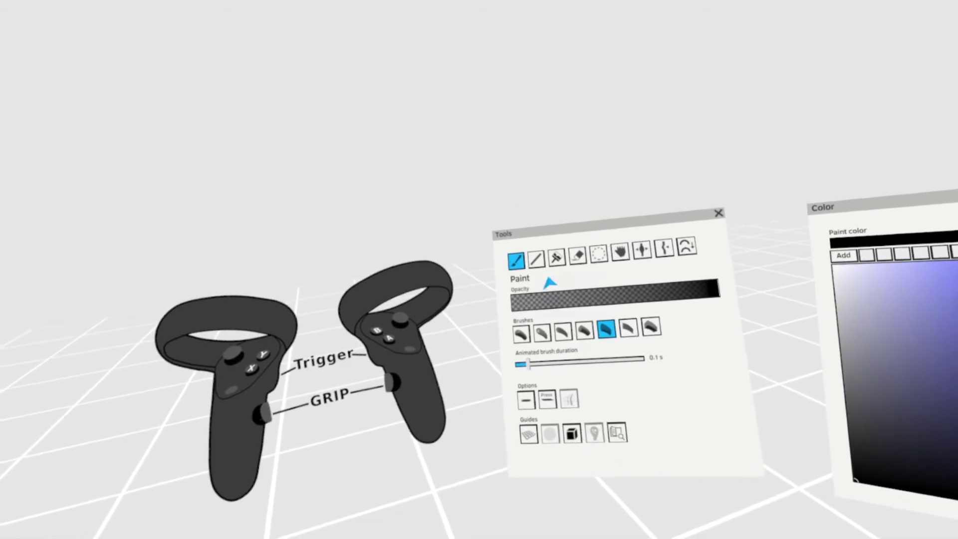
{"action": "left_click", "coordinate": [554, 339]}
{"action": "left_click", "coordinate": [668, 347]}
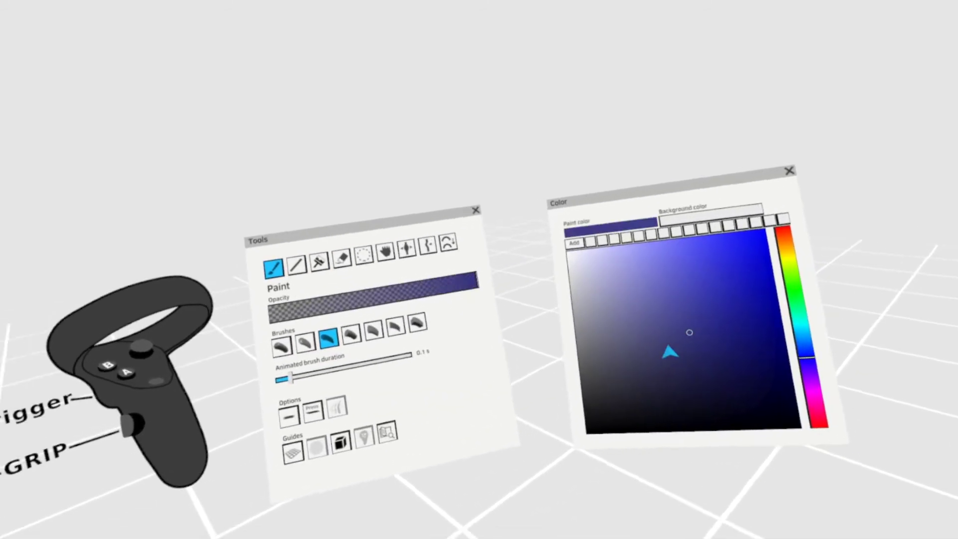
{"action": "left_click_drag", "start_coordinate": [475, 395], "coordinate": [499, 407]}
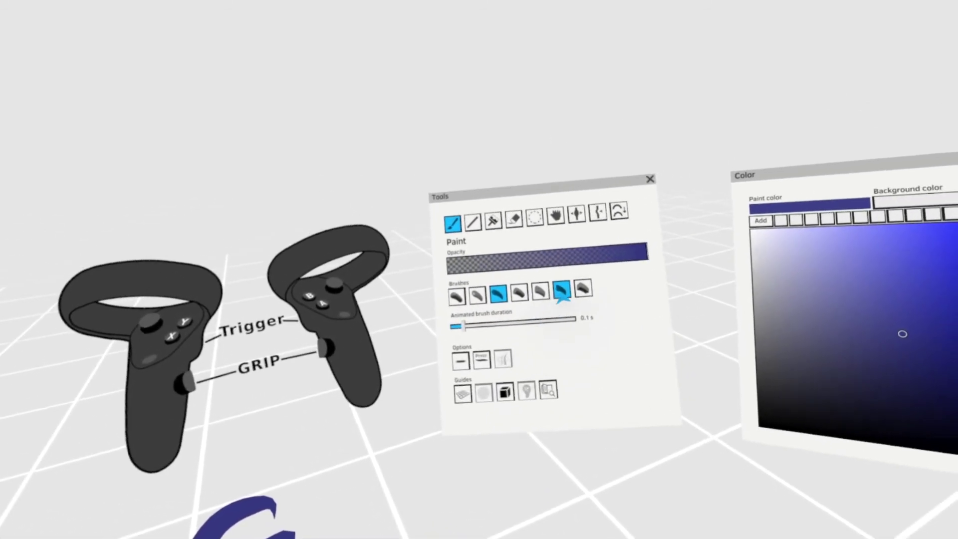
Step: Paint a small green stroke on the floor with a different brush
{"action": "left_click", "coordinate": [677, 249]}
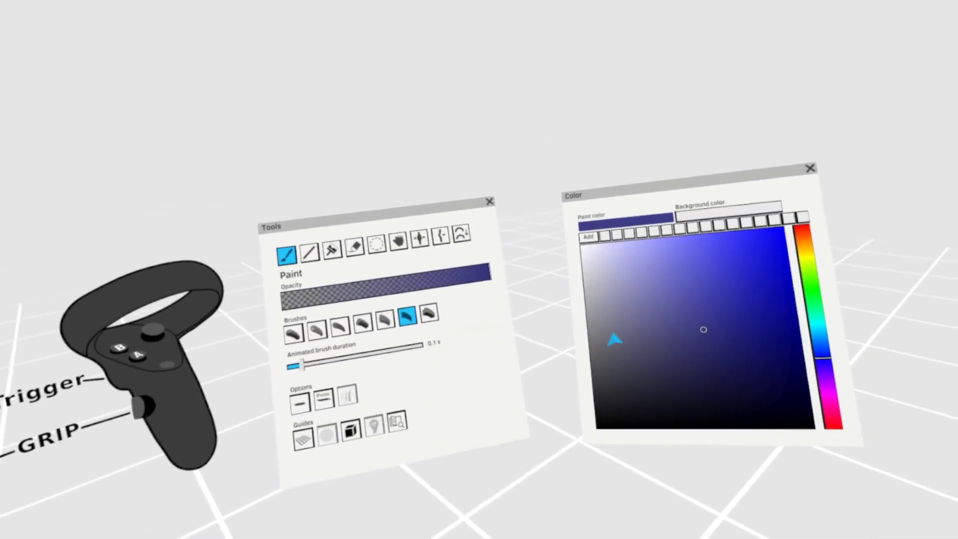
{"action": "left_click", "coordinate": [681, 265]}
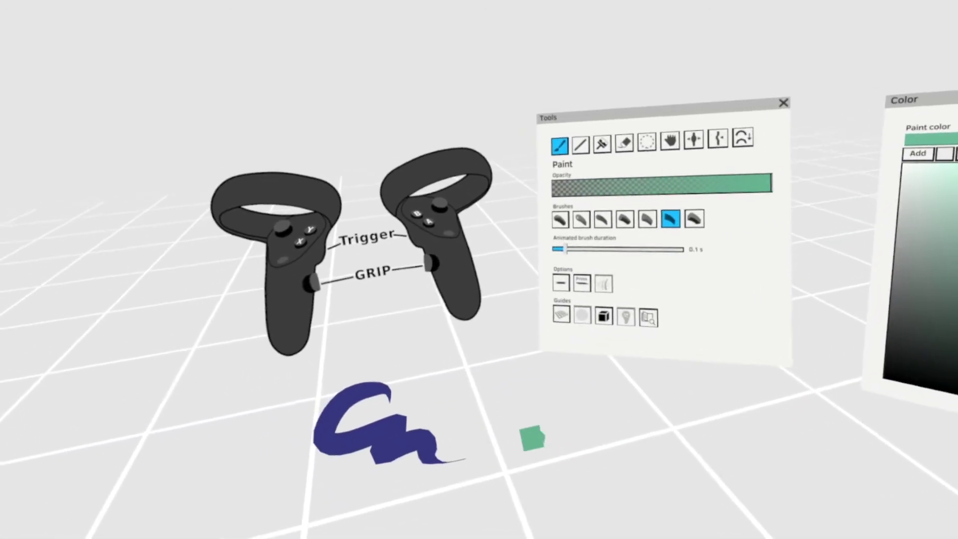
{"action": "left_click_drag", "start_coordinate": [531, 439], "coordinate": [619, 452]}
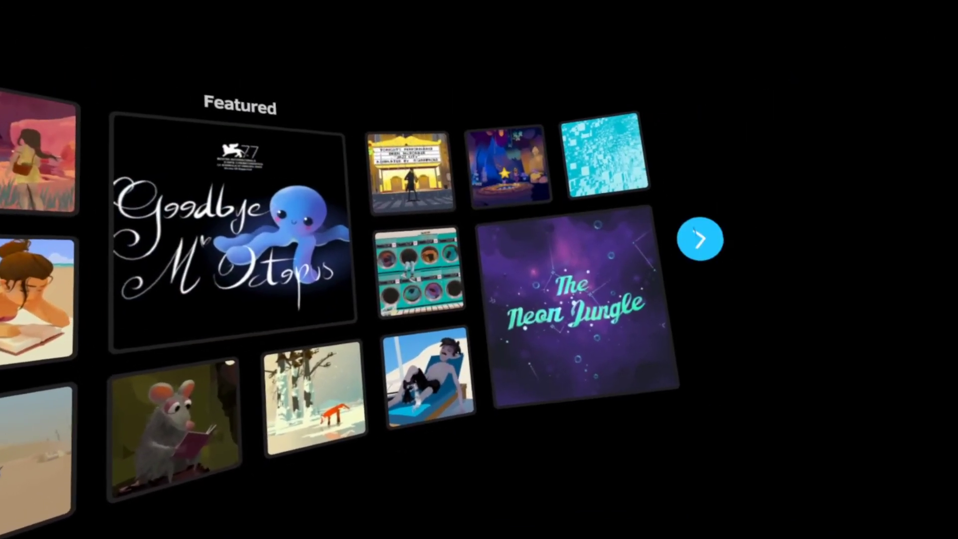
Step: Page through Featured, then view the Most Recent, Saved and My Uploads playlists
{"action": "left_click", "coordinate": [710, 245]}
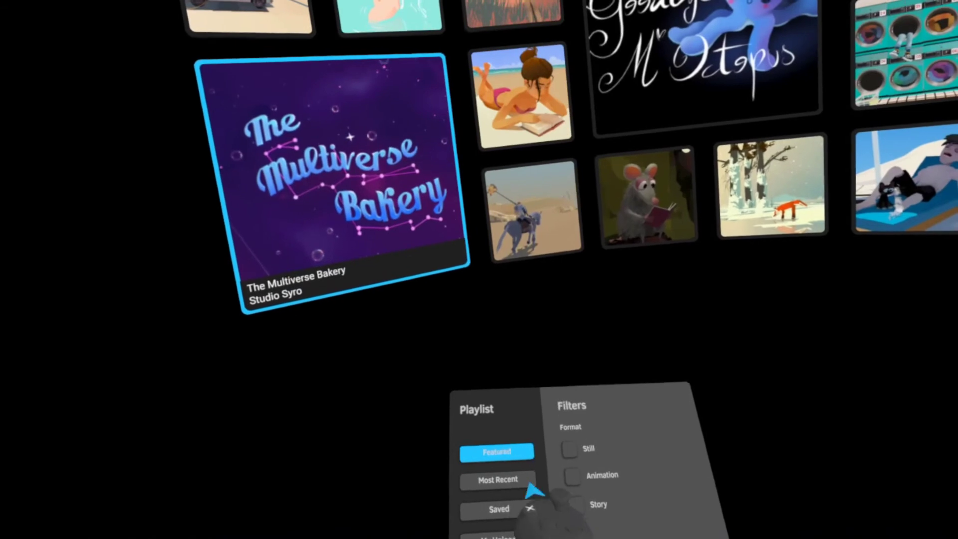
{"action": "left_click", "coordinate": [527, 484]}
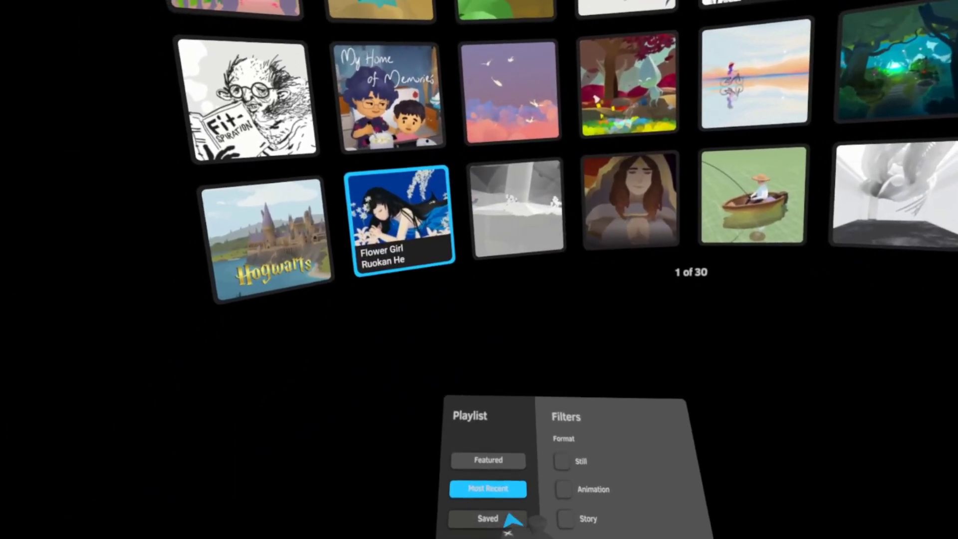
{"action": "left_click", "coordinate": [487, 503]}
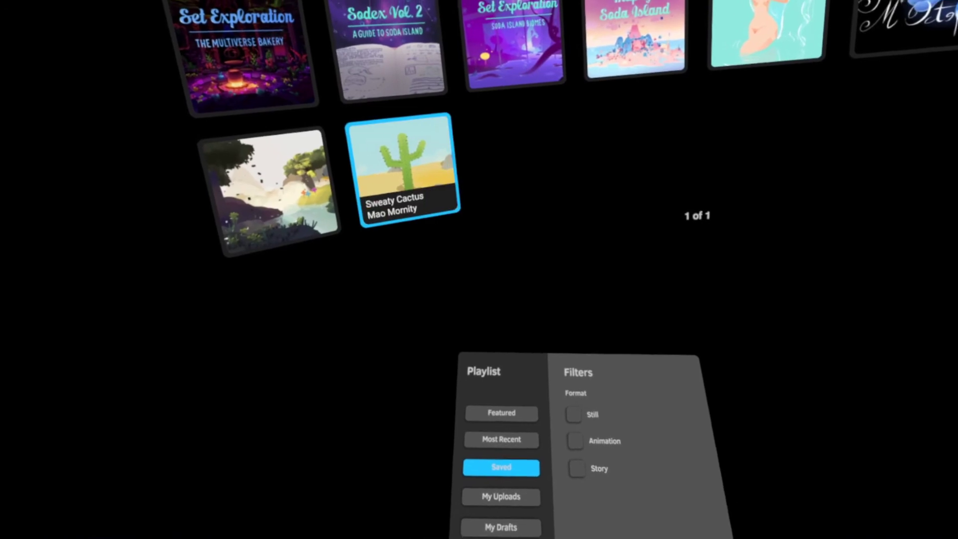
{"action": "left_click", "coordinate": [501, 496]}
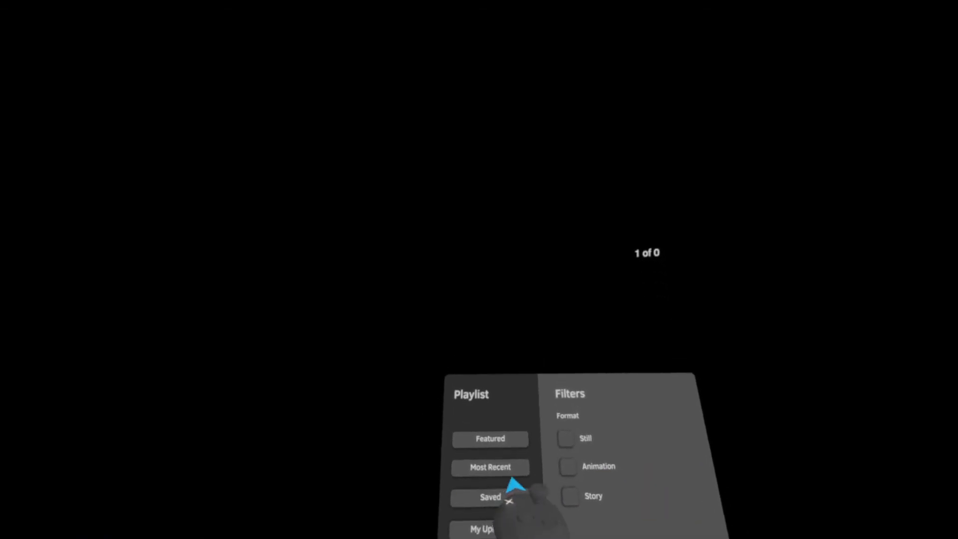
Step: Reopen the Saved playlist to play the Bicycle piece
{"action": "left_click", "coordinate": [490, 496]}
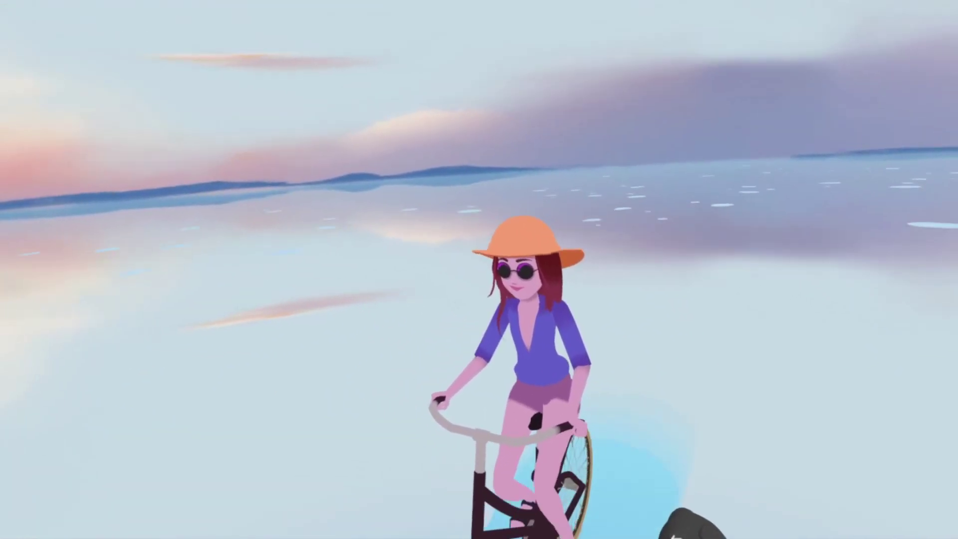
Step: Exit the Bicycle piece back to the Saved gallery with Escape
{"action": "key", "text": "Escape"}
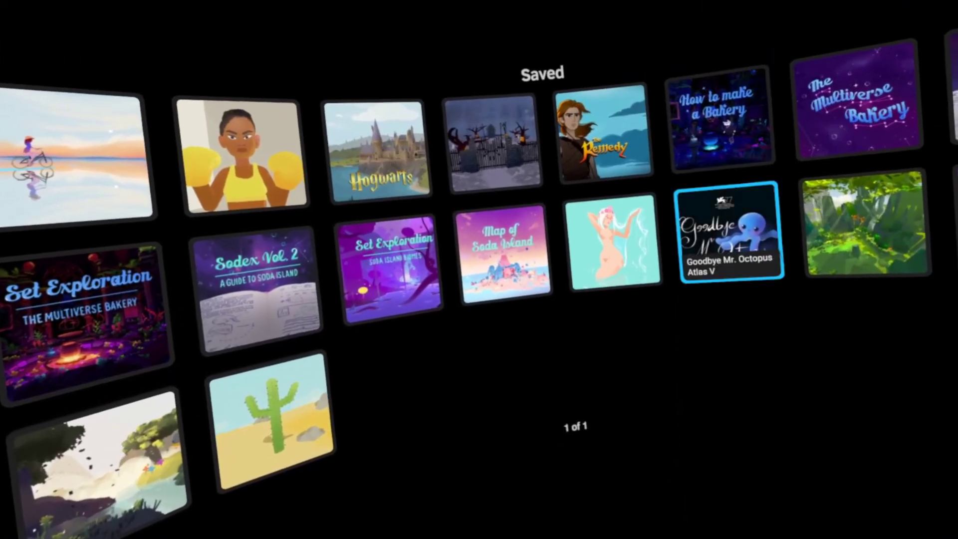